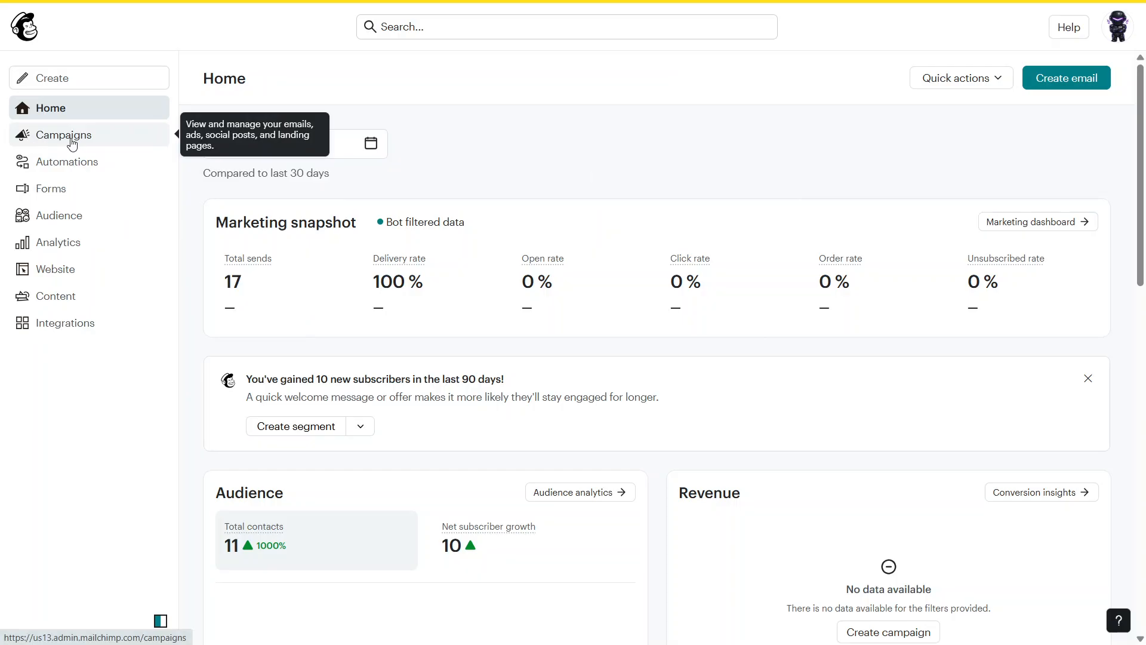
# Start a new campaign of the regular email type from the campaigns list
pyautogui.click(72, 143)
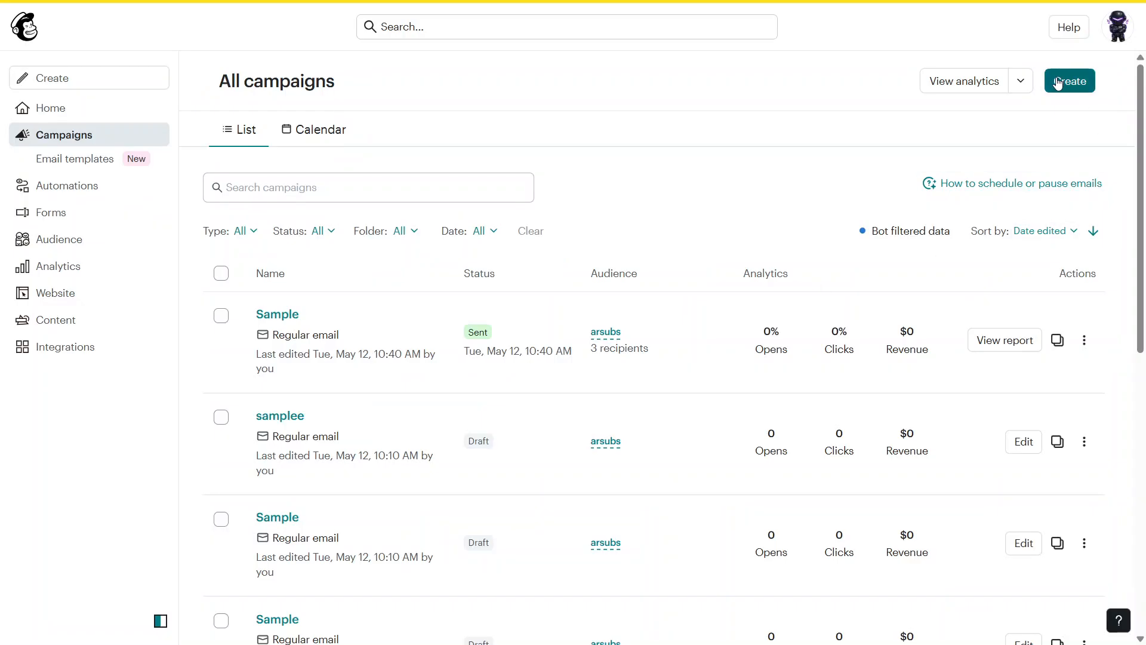
pyautogui.click(1066, 85)
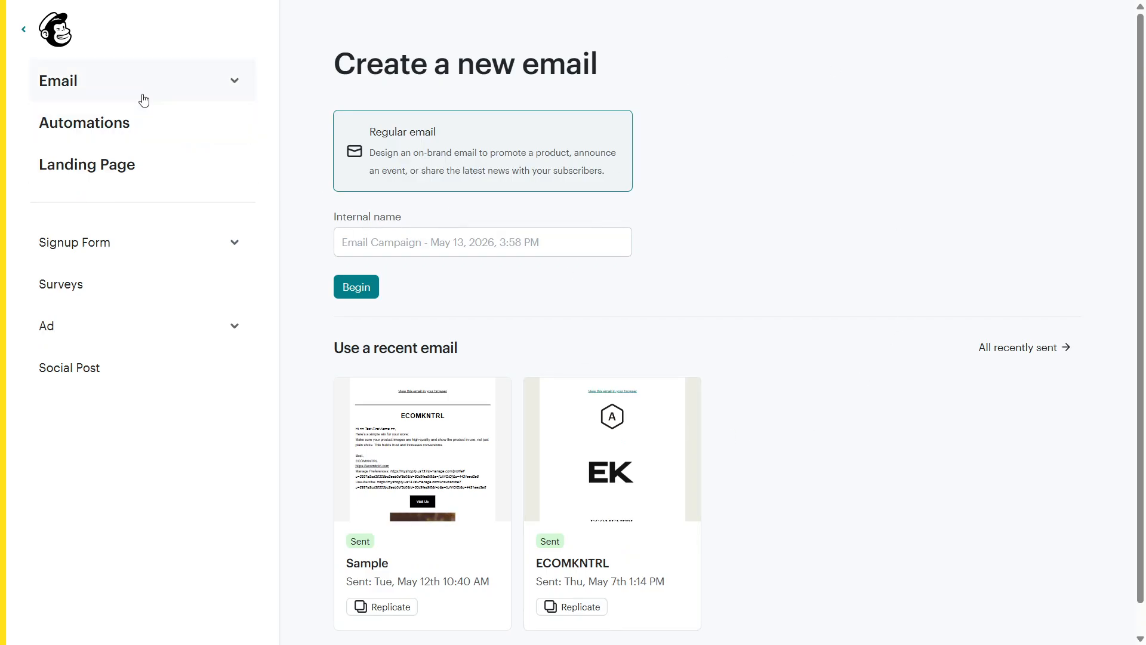
pyautogui.click(232, 82)
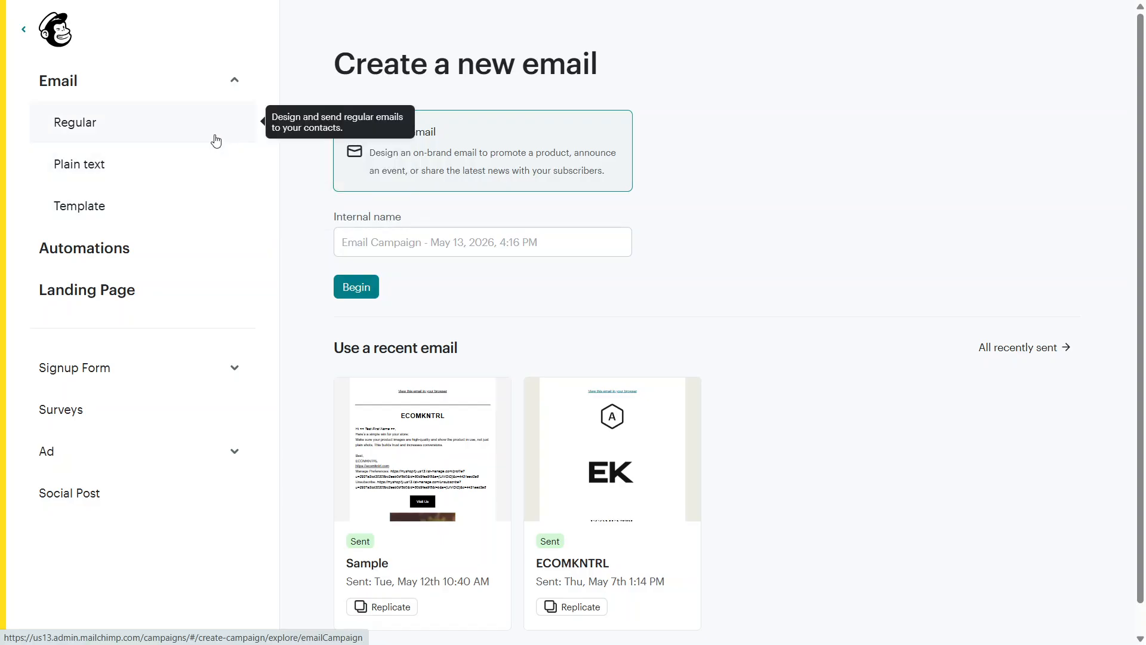
pyautogui.click(231, 142)
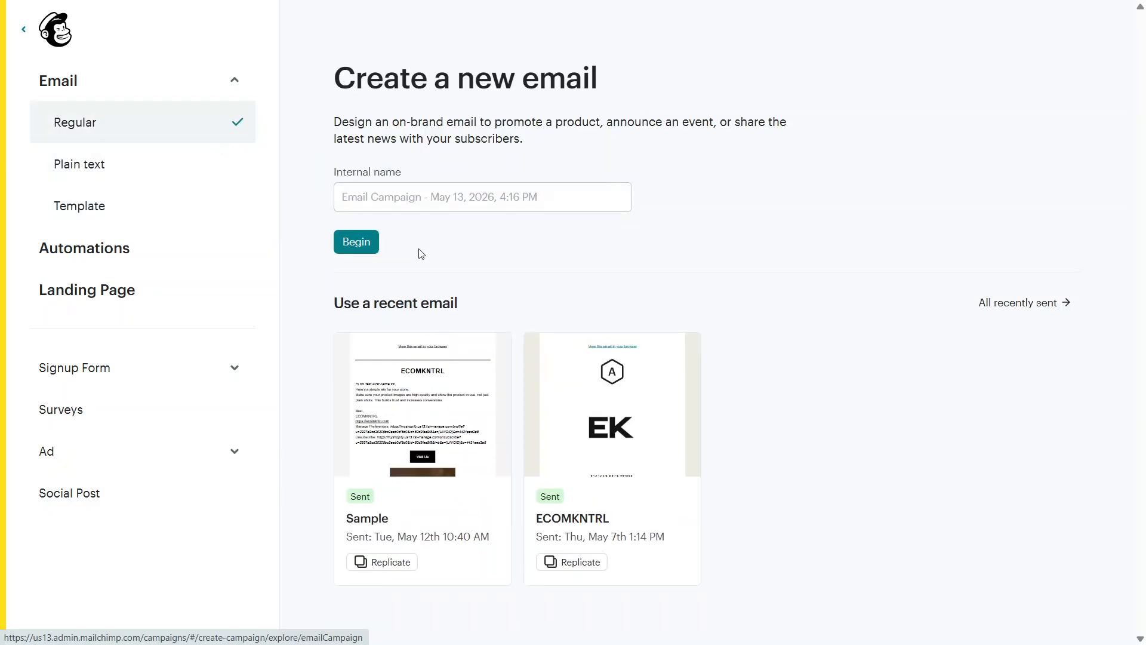
# Name the new email "ECOMKNTRL Campaign" and begin building it
pyautogui.click(468, 202)
pyautogui.write('ECOMKNTRL Campaign')
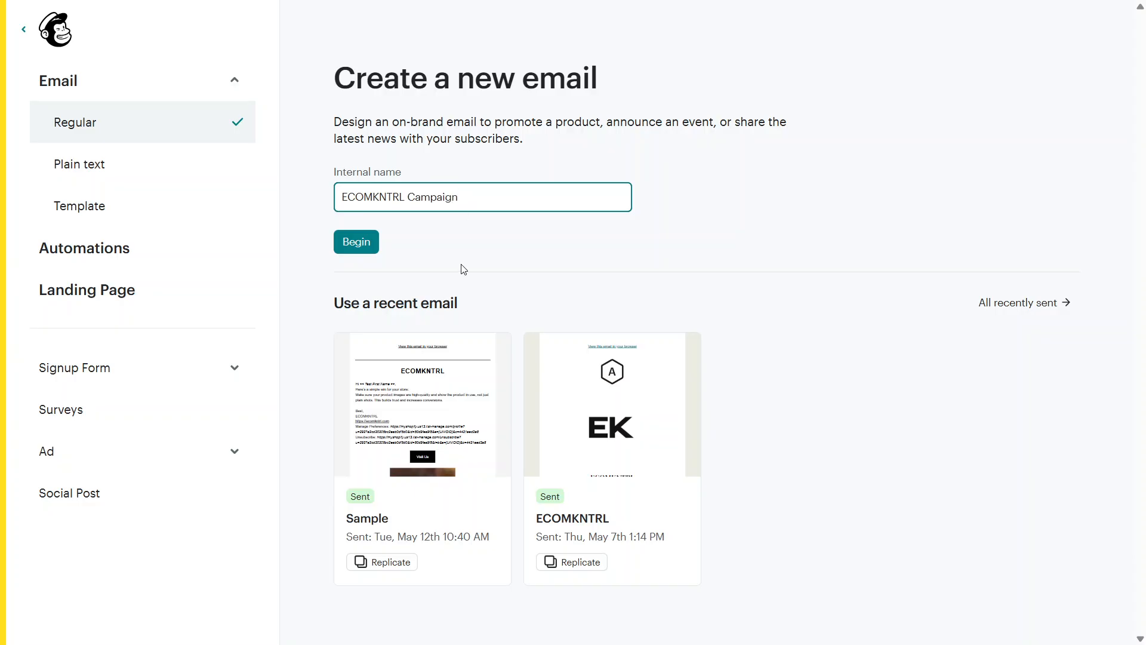
pyautogui.click(464, 269)
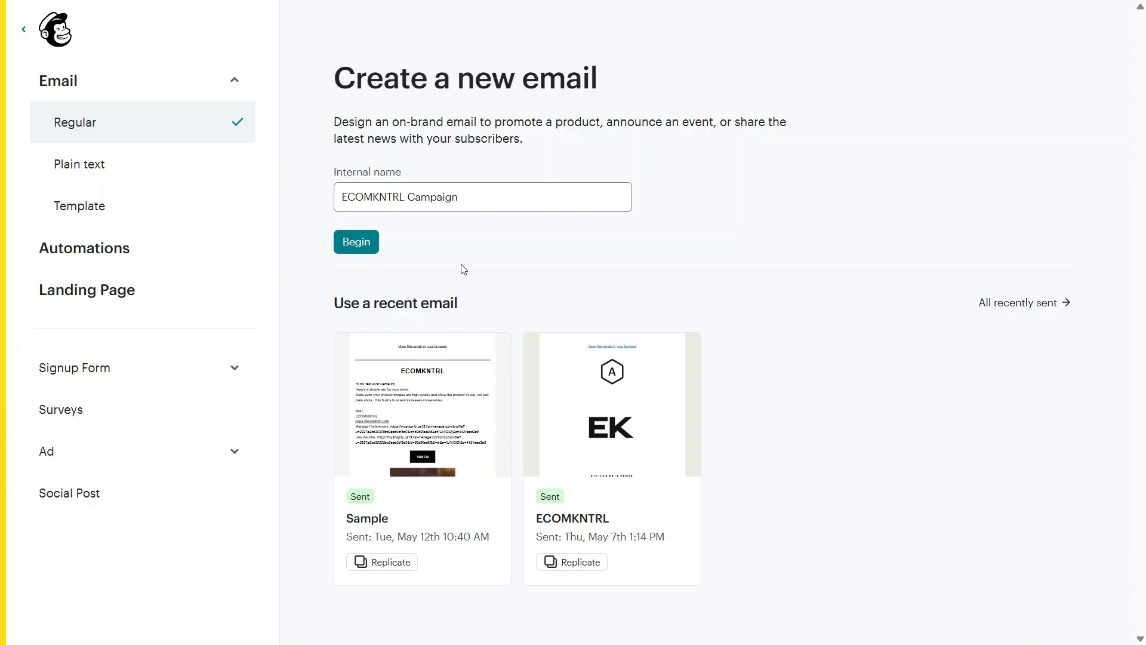
pyautogui.click(357, 250)
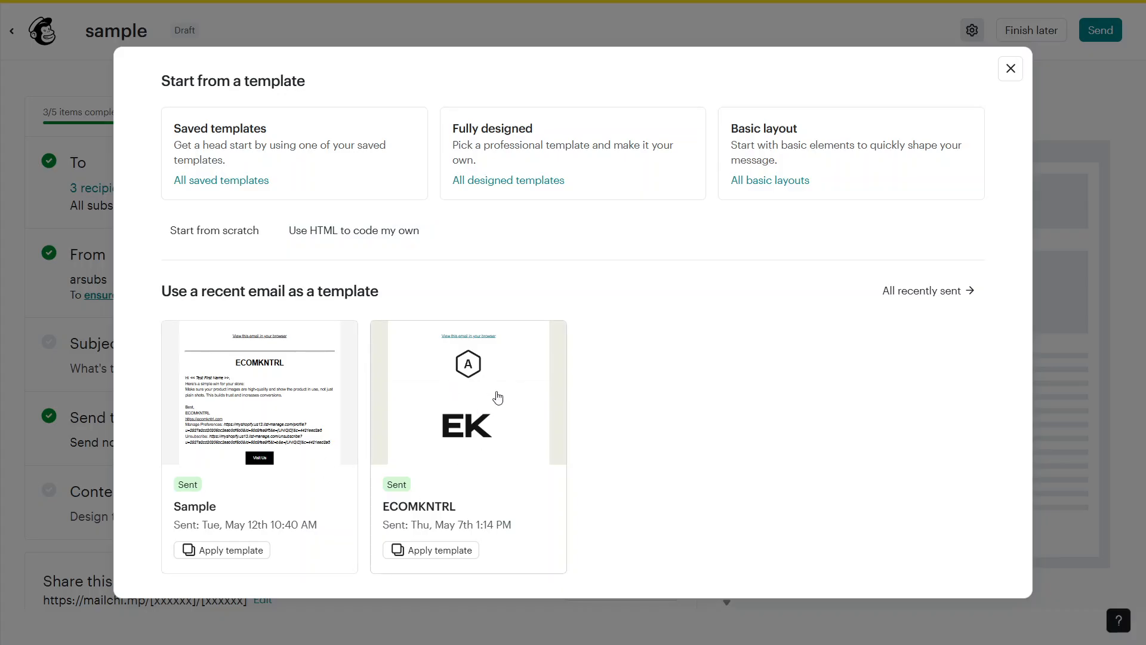
# Browse the basic layout templates and apply the free Natural layout to the email
pyautogui.click(867, 146)
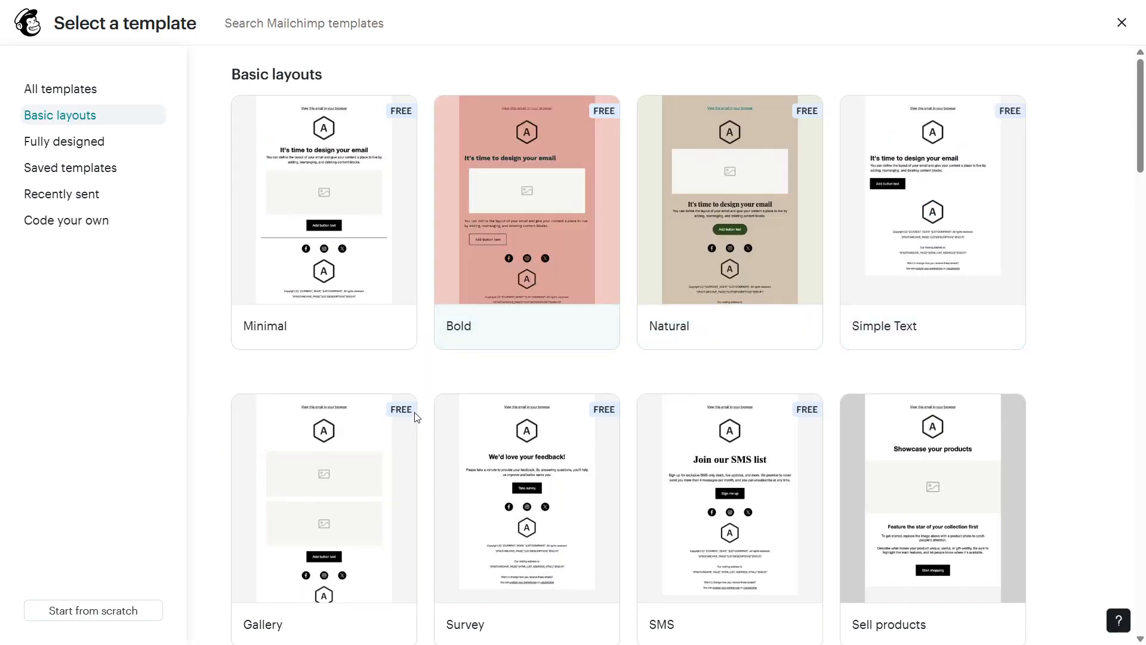
pyautogui.scroll(-1, 902, 385)
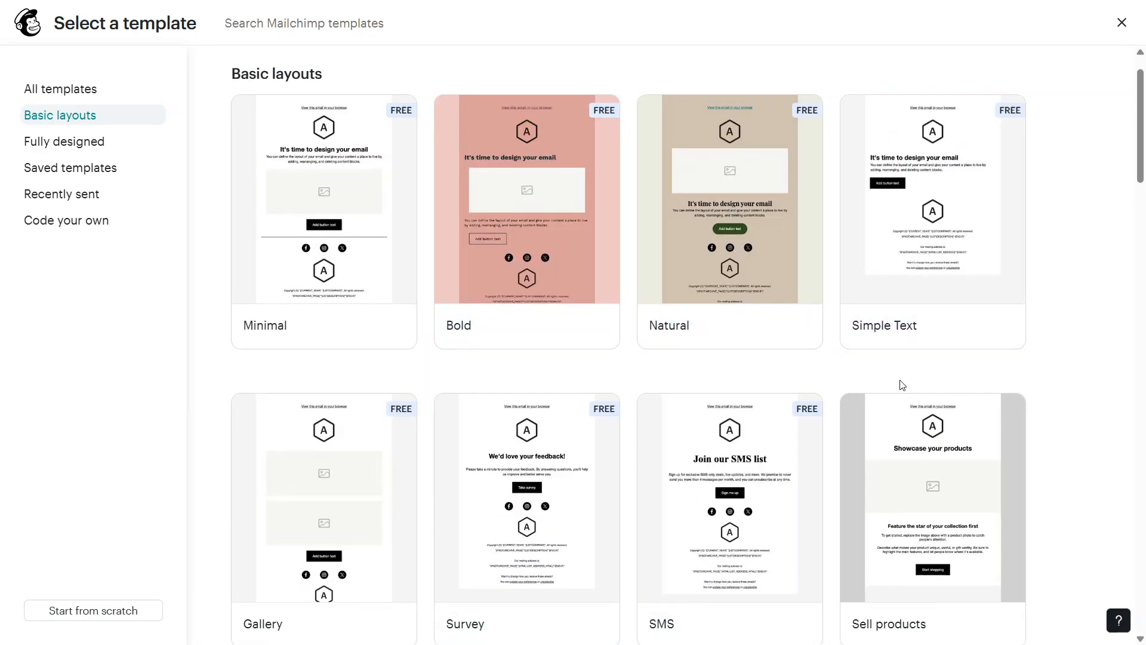
pyautogui.scroll(-7, 903, 385)
pyautogui.scroll(-4, 902, 385)
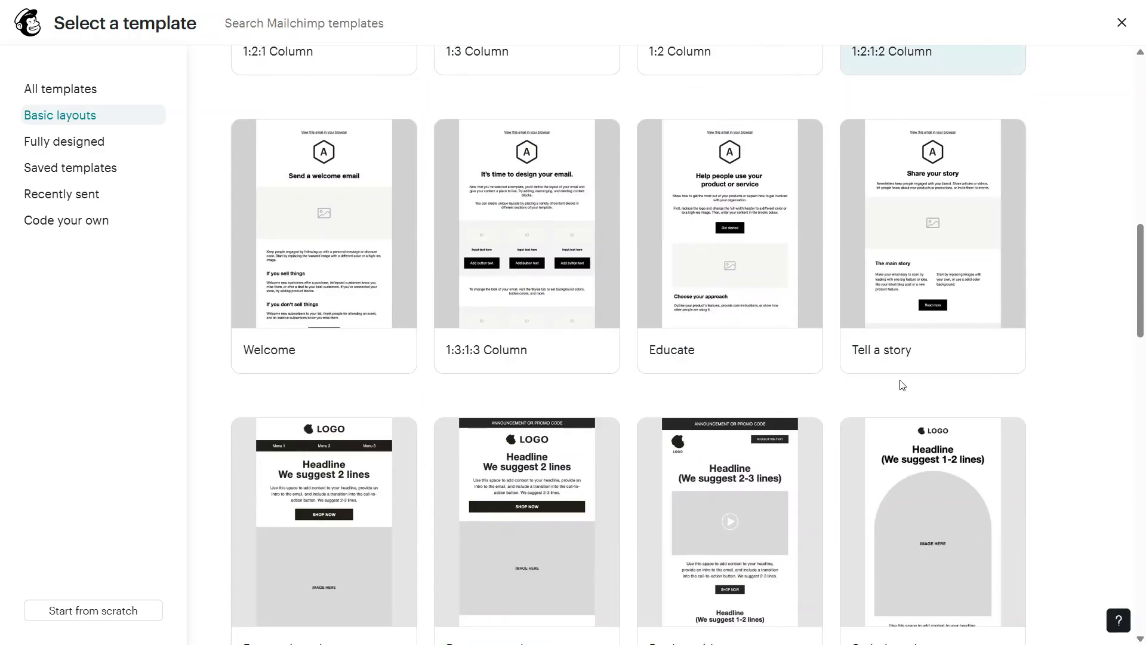
pyautogui.scroll(10, 902, 385)
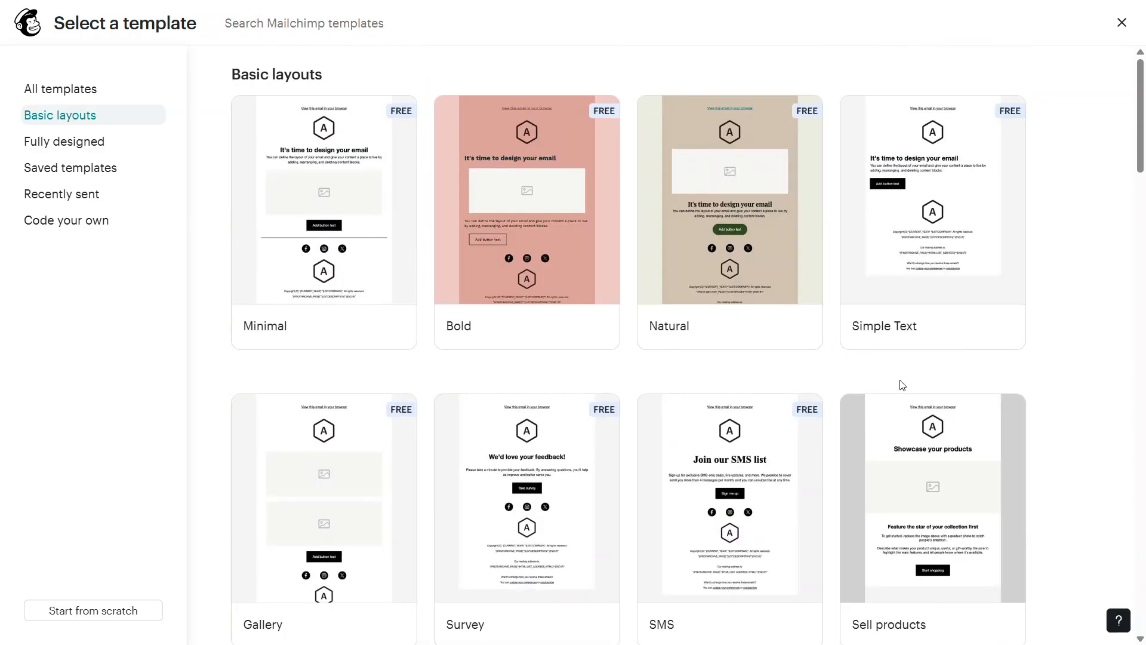
pyautogui.moveTo(733, 184)
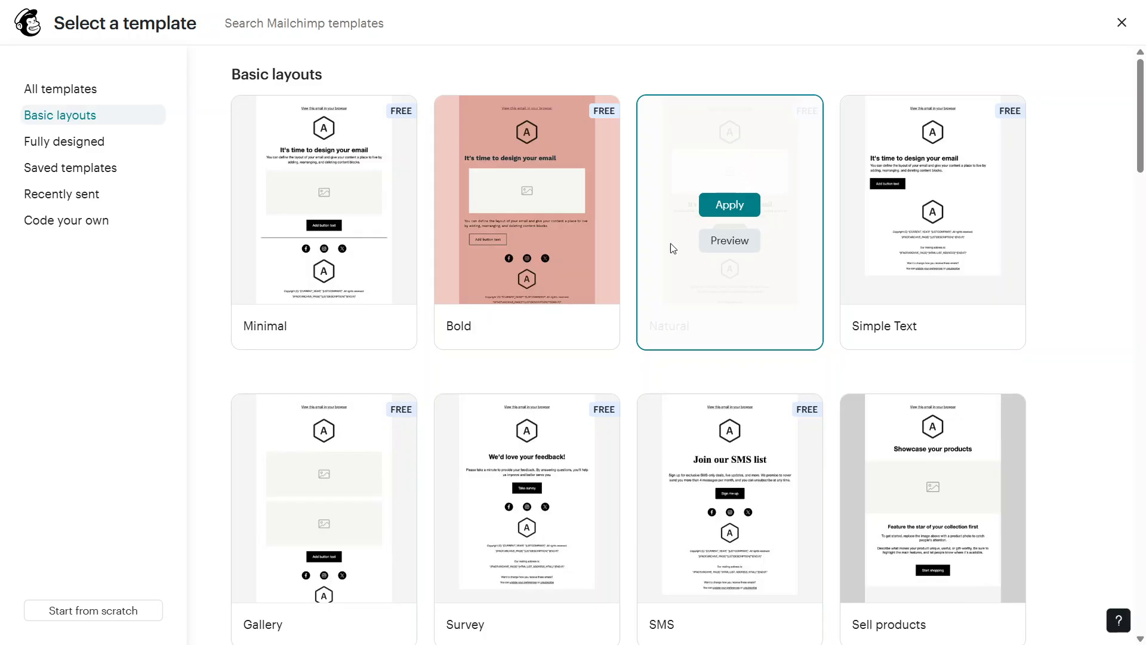
pyautogui.click(729, 206)
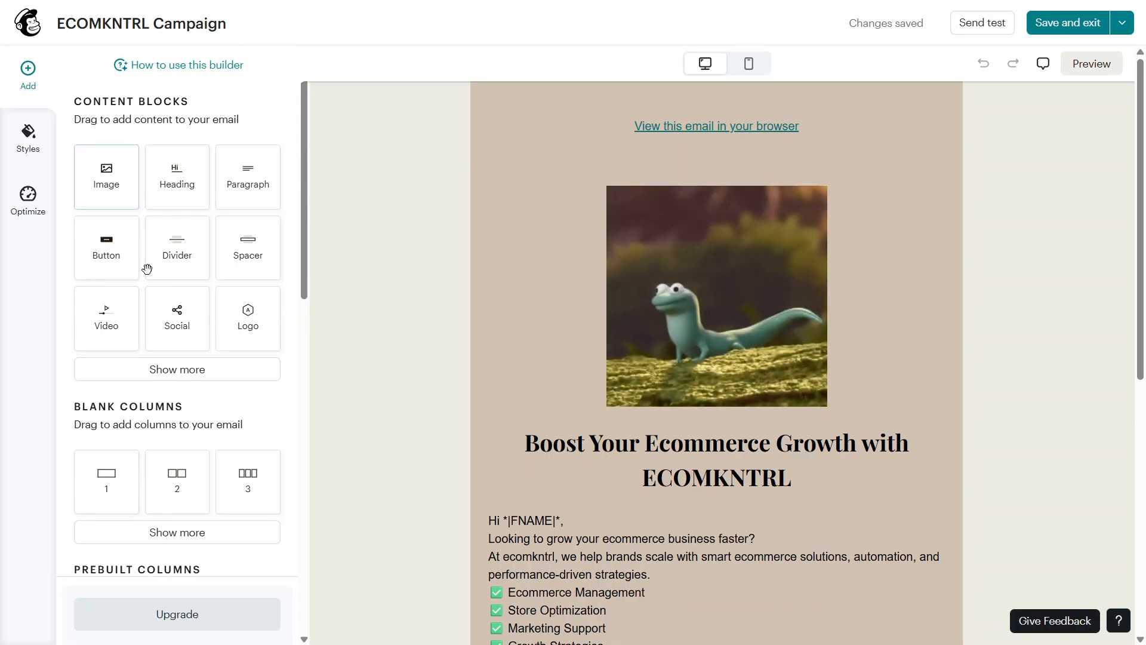
# Examine the available content blocks, column layouts and the background options of the email design
pyautogui.scroll(-9, 151, 421)
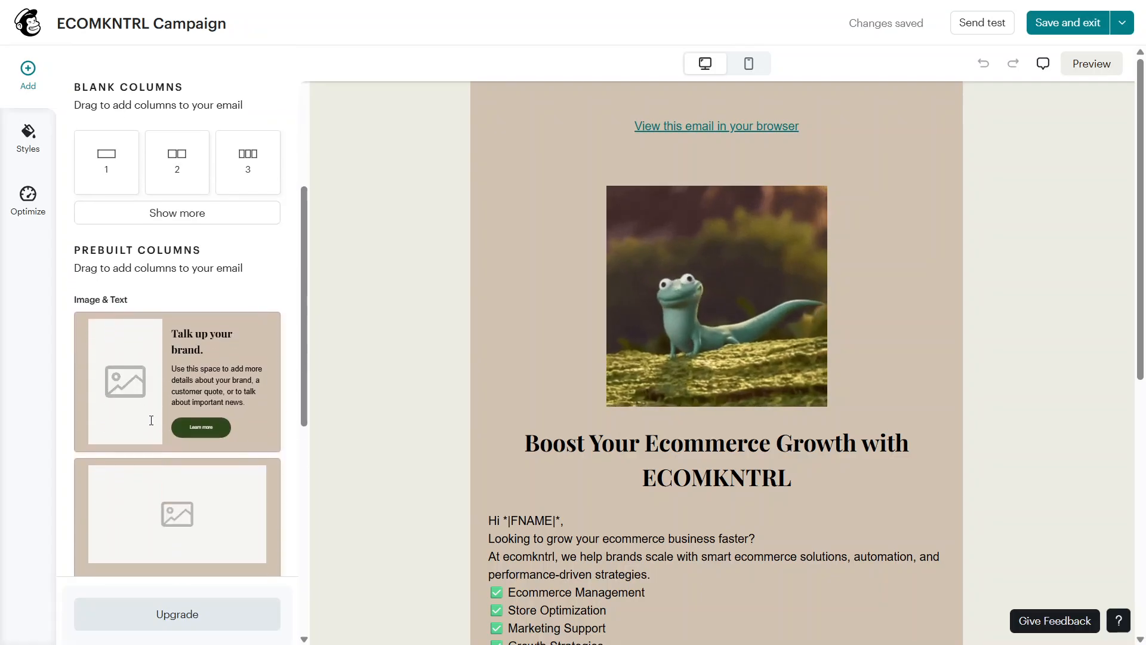
pyautogui.scroll(-2, 149, 418)
pyautogui.scroll(15, 149, 418)
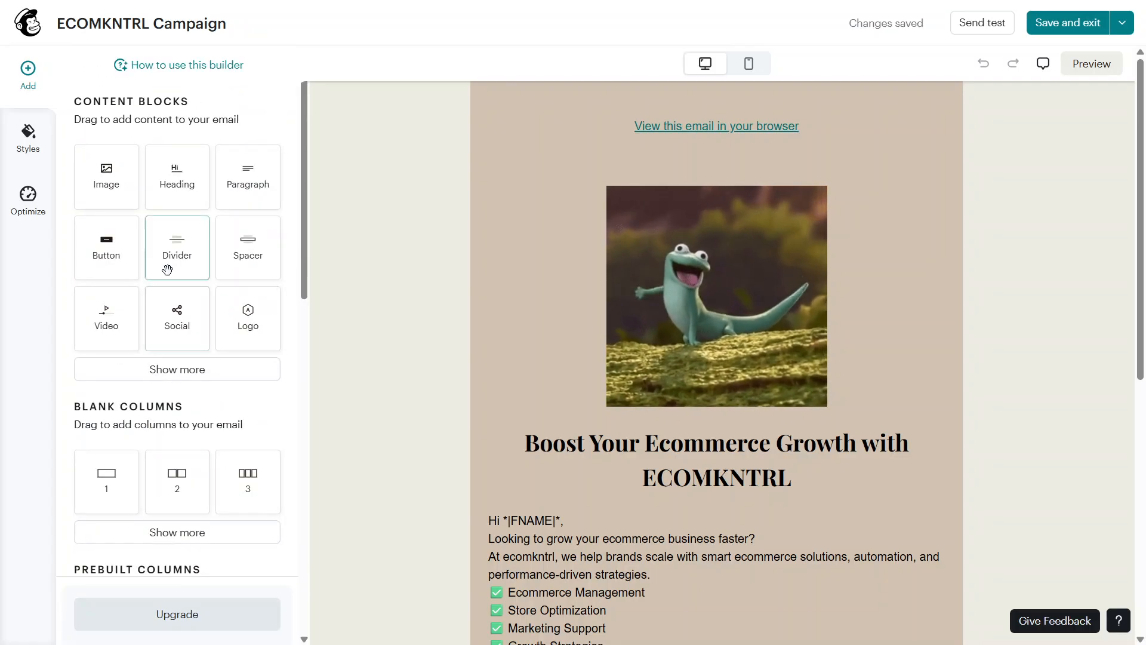
pyautogui.click(22, 140)
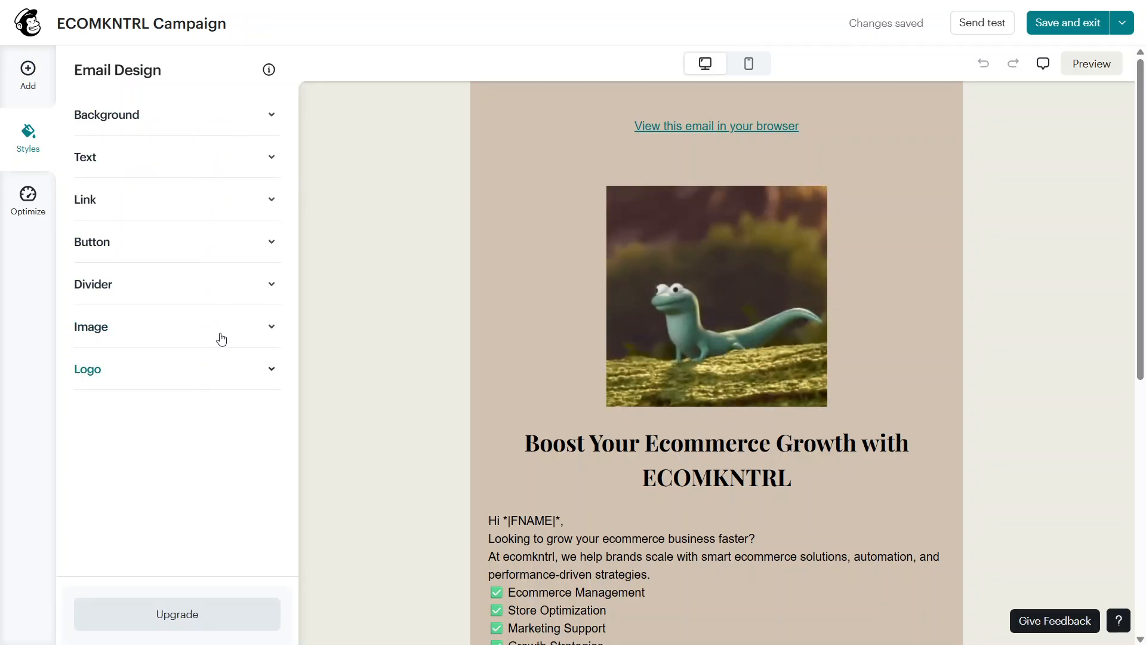
pyautogui.click(235, 127)
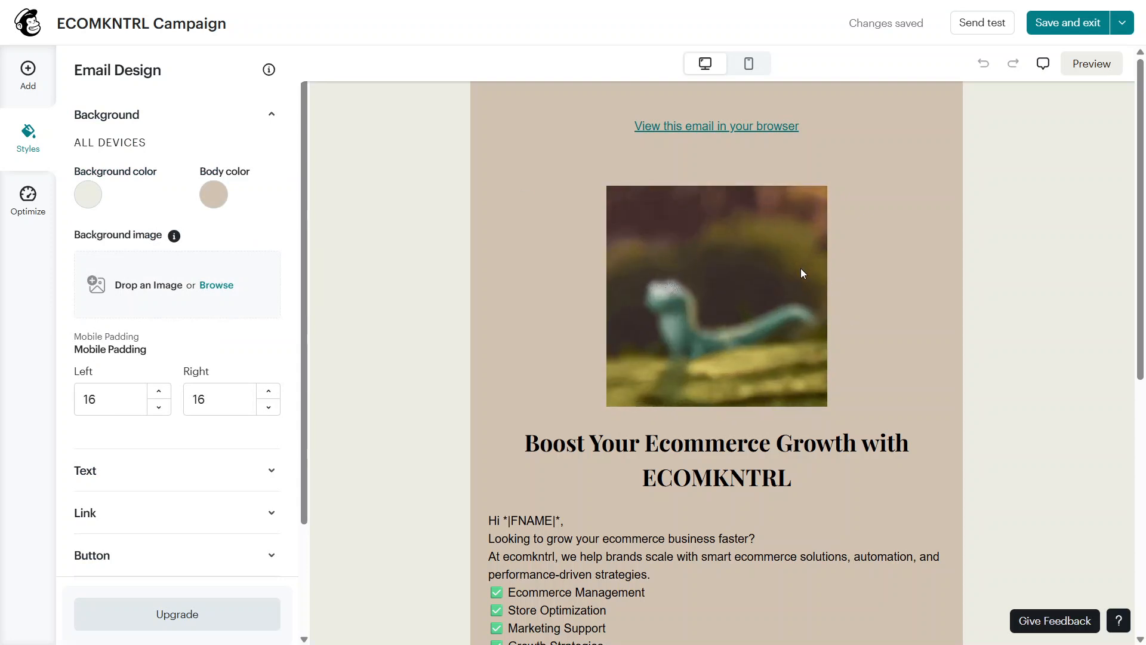
pyautogui.click(854, 277)
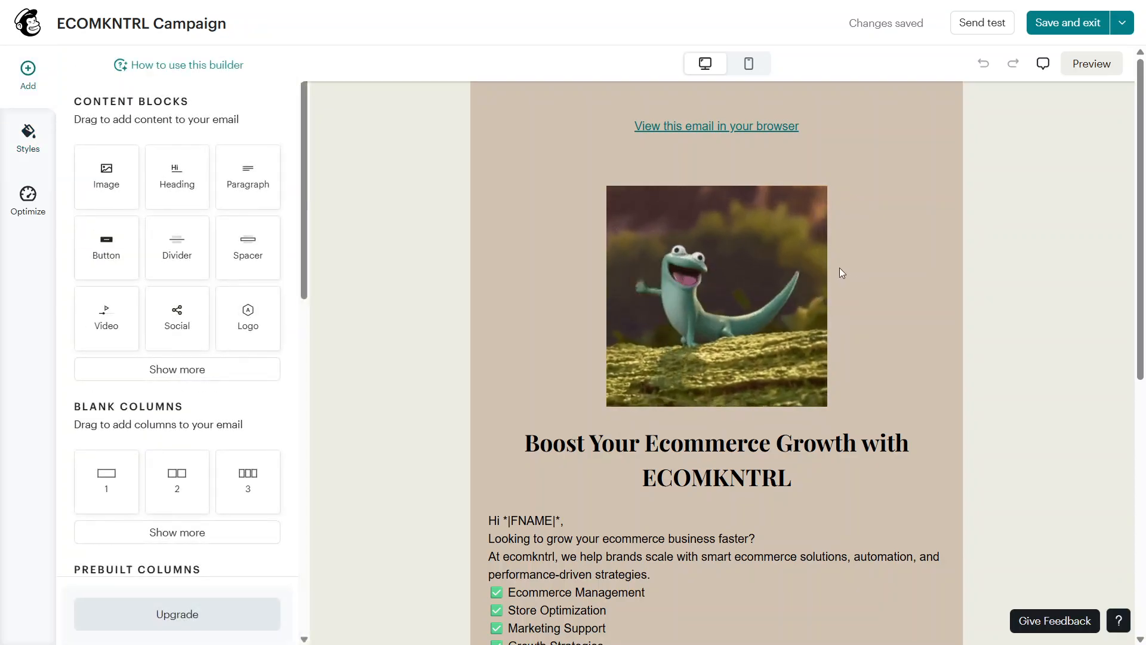
# Select the lizard image block and review its content and style settings
pyautogui.click(839, 267)
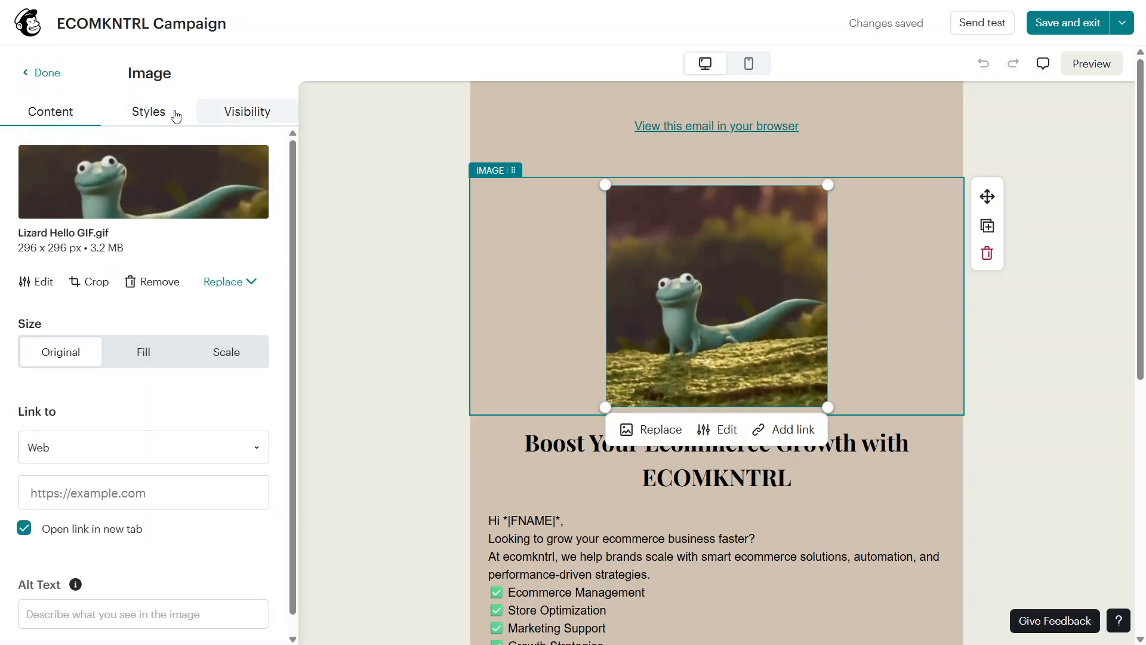
pyautogui.scroll(-1, 136, 383)
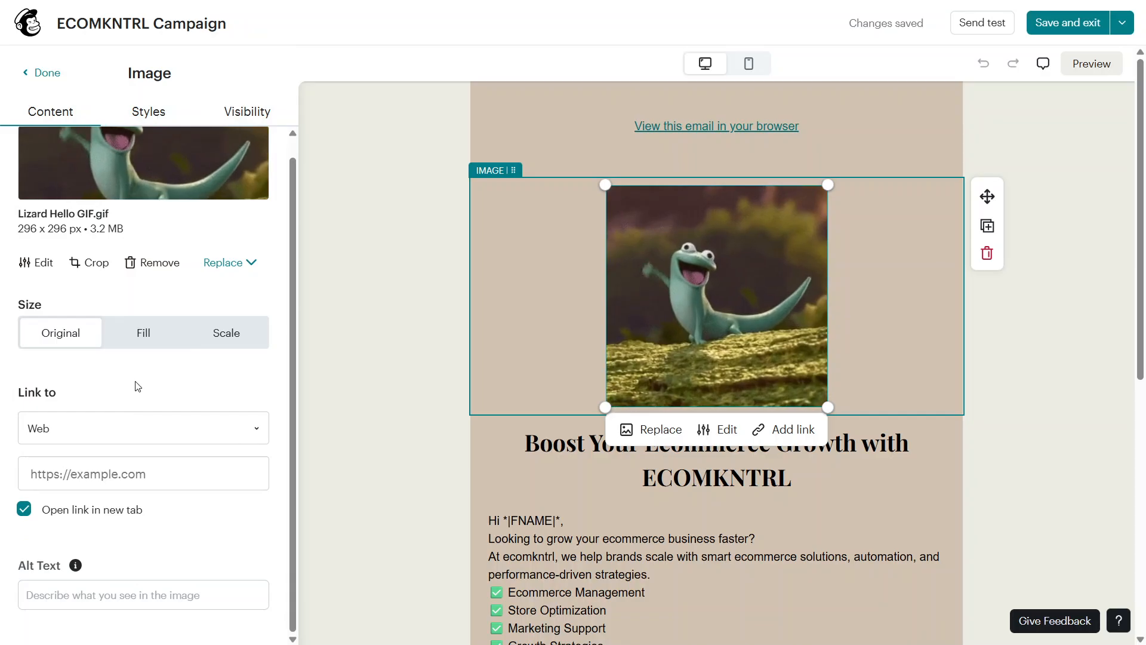
pyautogui.scroll(1, 137, 387)
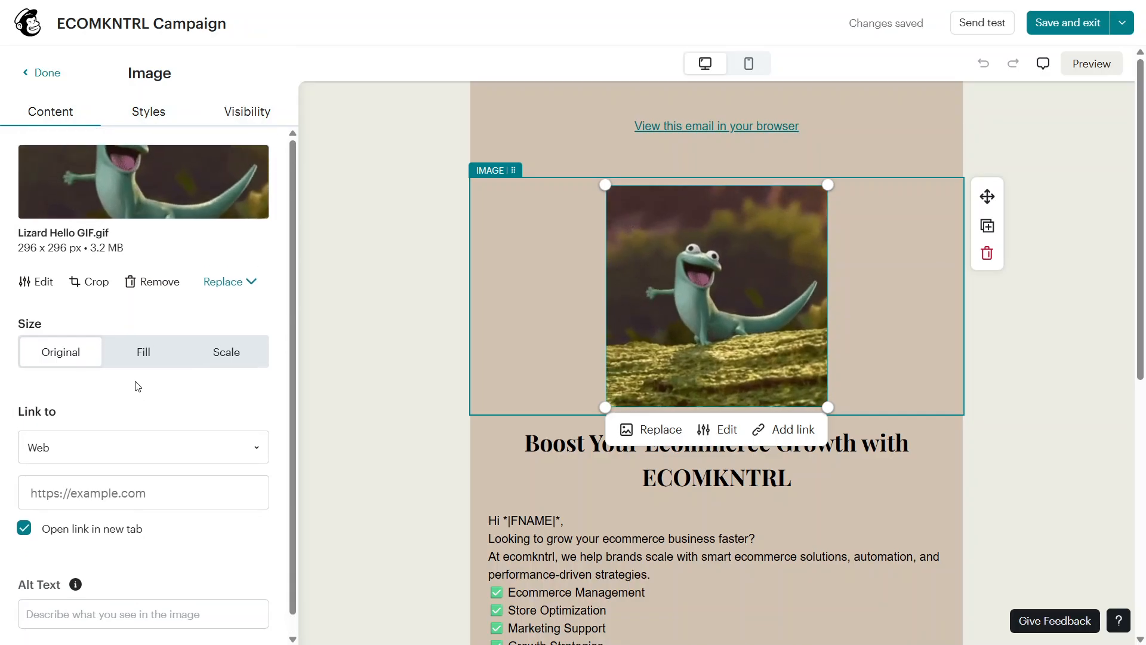
pyautogui.click(140, 127)
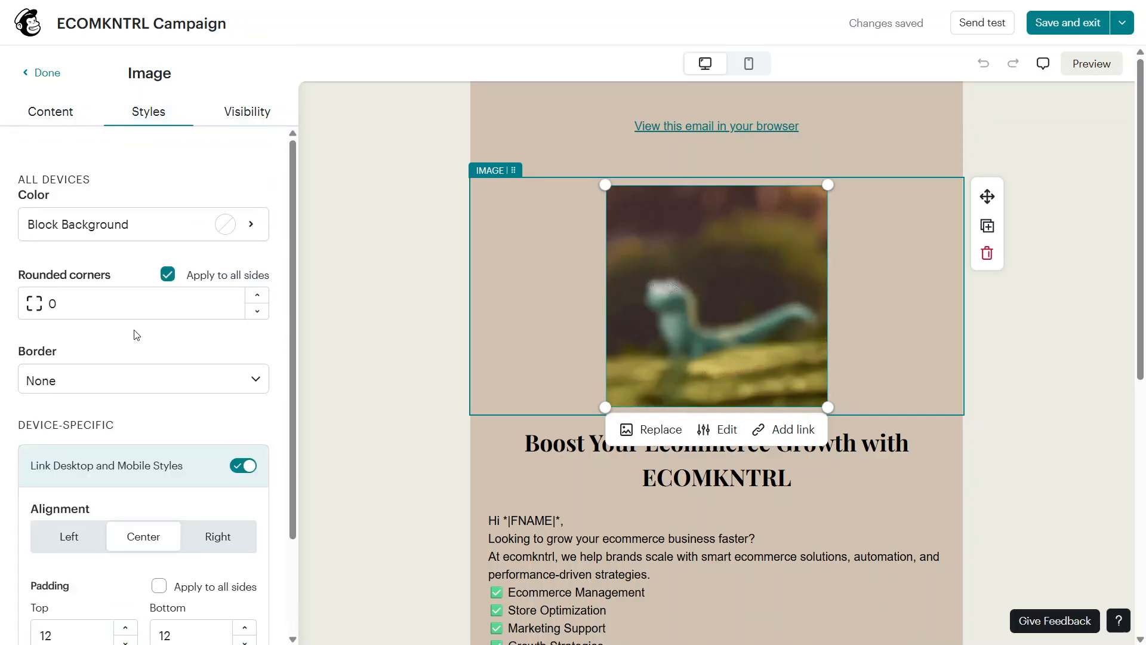
pyautogui.scroll(-2, 133, 333)
pyautogui.scroll(2, 133, 330)
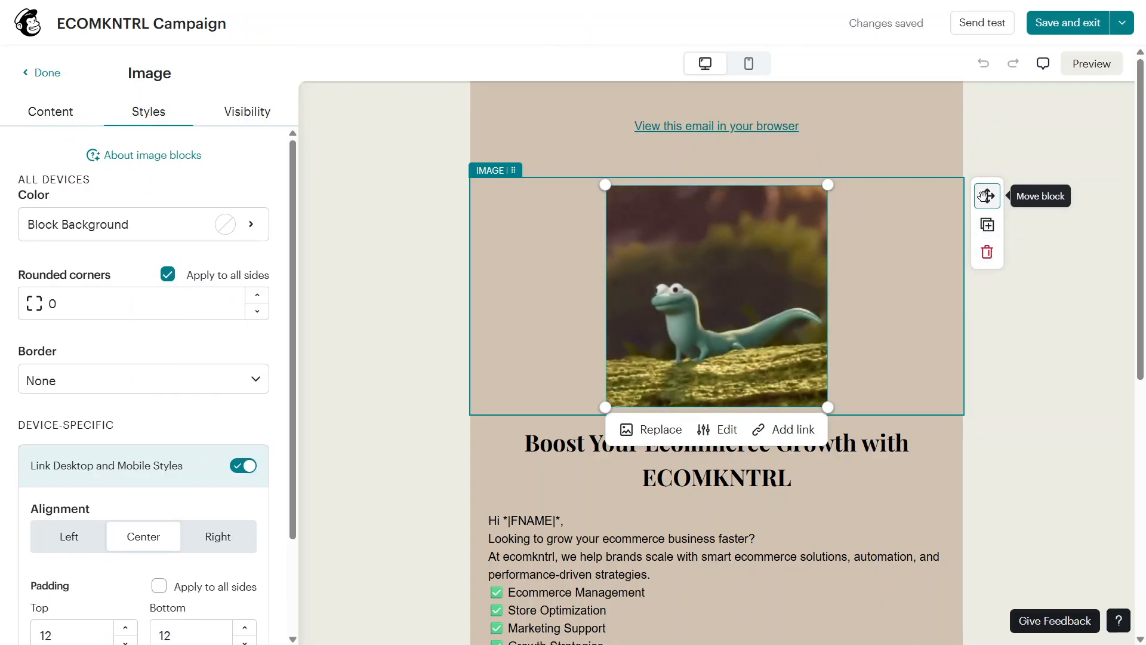
# Try moving the lizard image block, and save the email design and exit the builder
pyautogui.moveTo(988, 196); pyautogui.dragTo(844, 251)
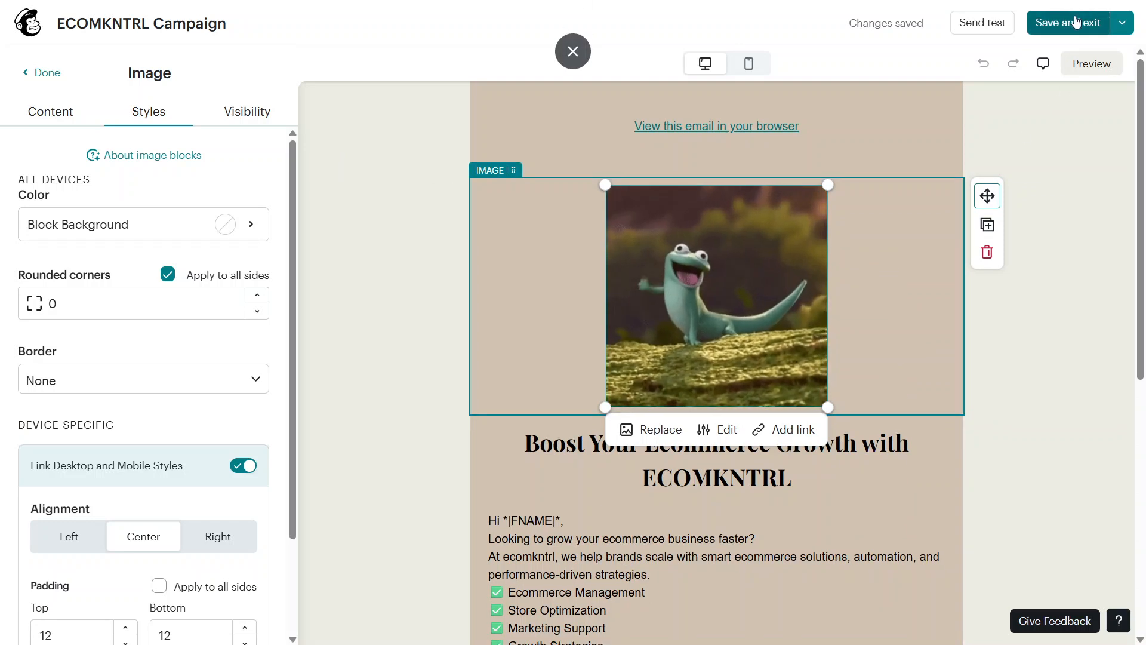
pyautogui.click(1078, 23)
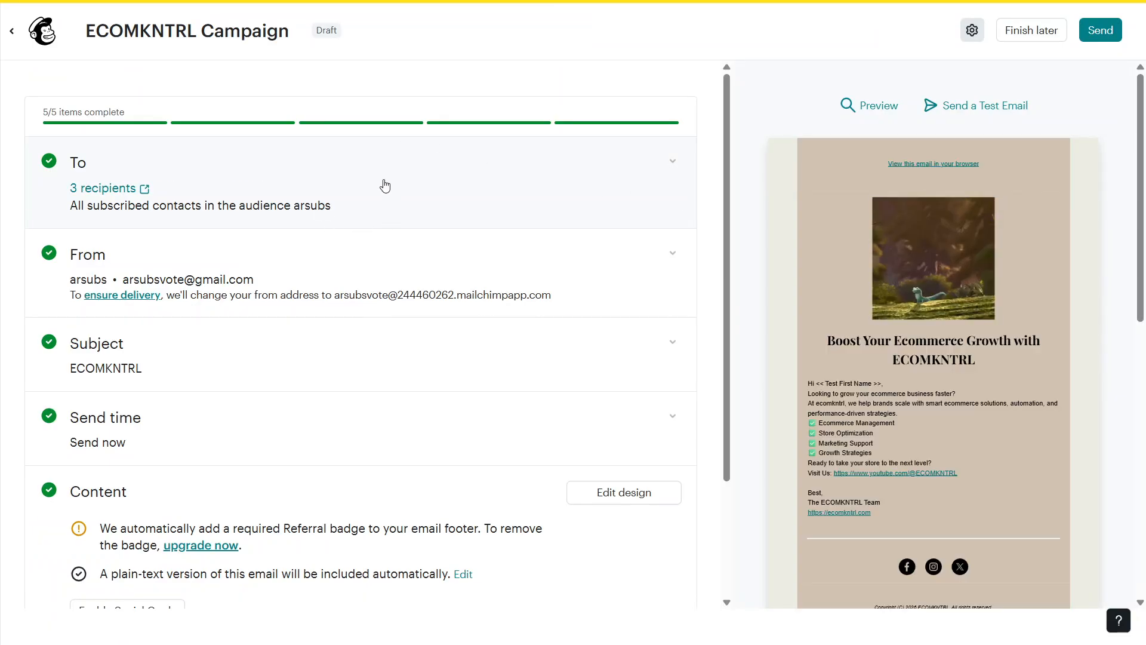
# Review the campaign's recipient settings, sender details, subject line and preview text
pyautogui.click(385, 186)
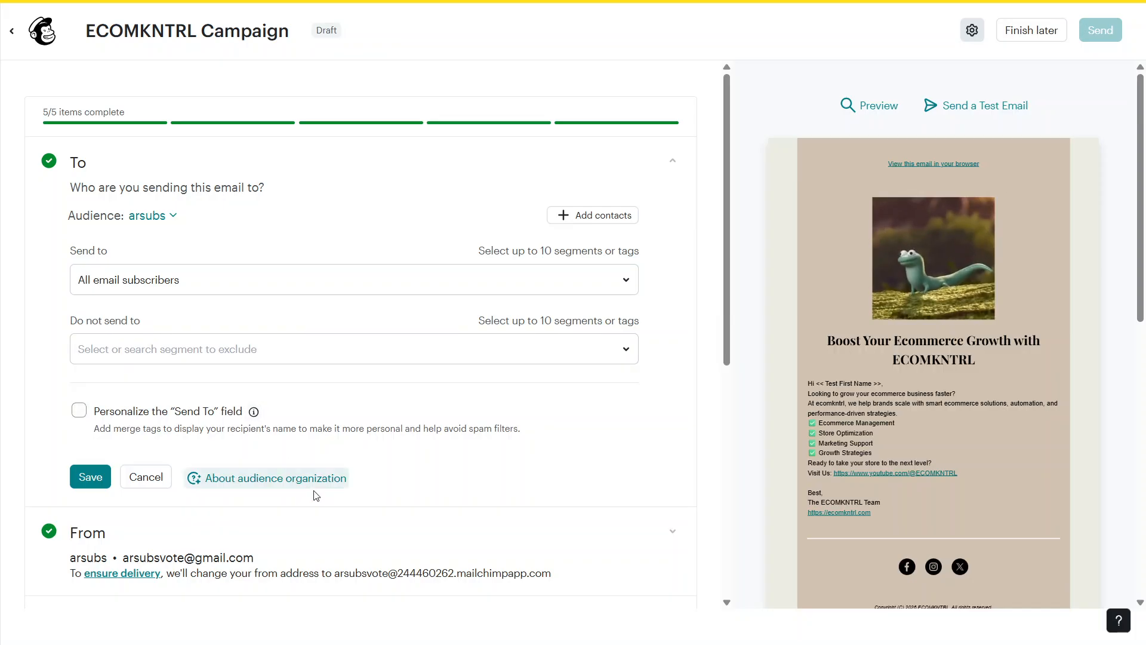
pyautogui.click(339, 539)
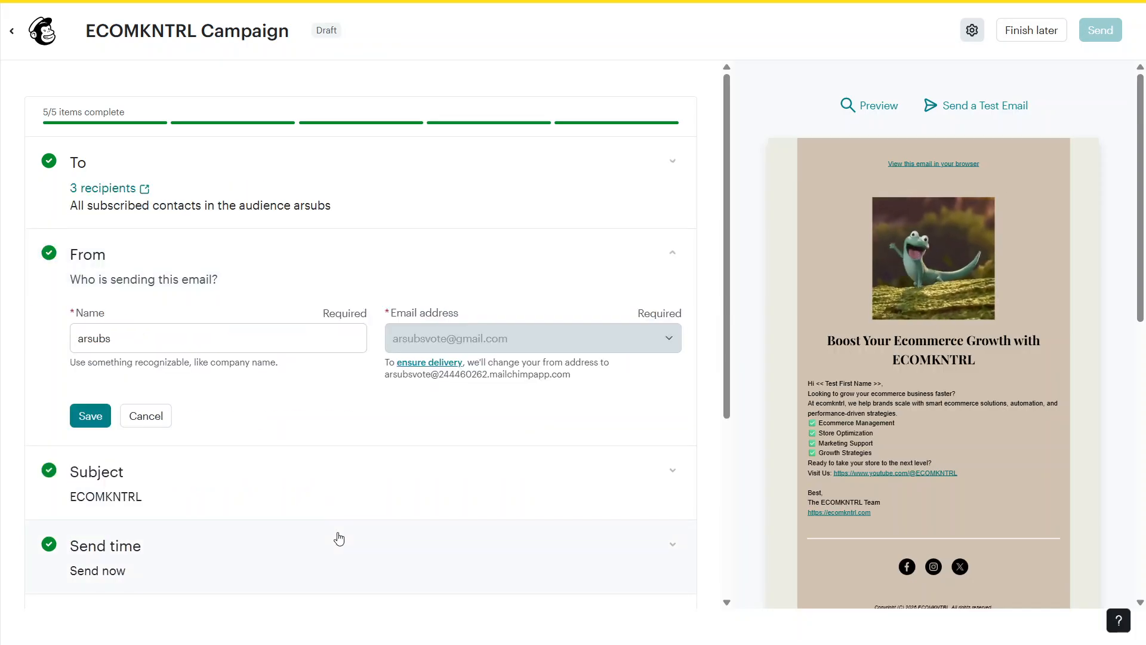
pyautogui.click(298, 338)
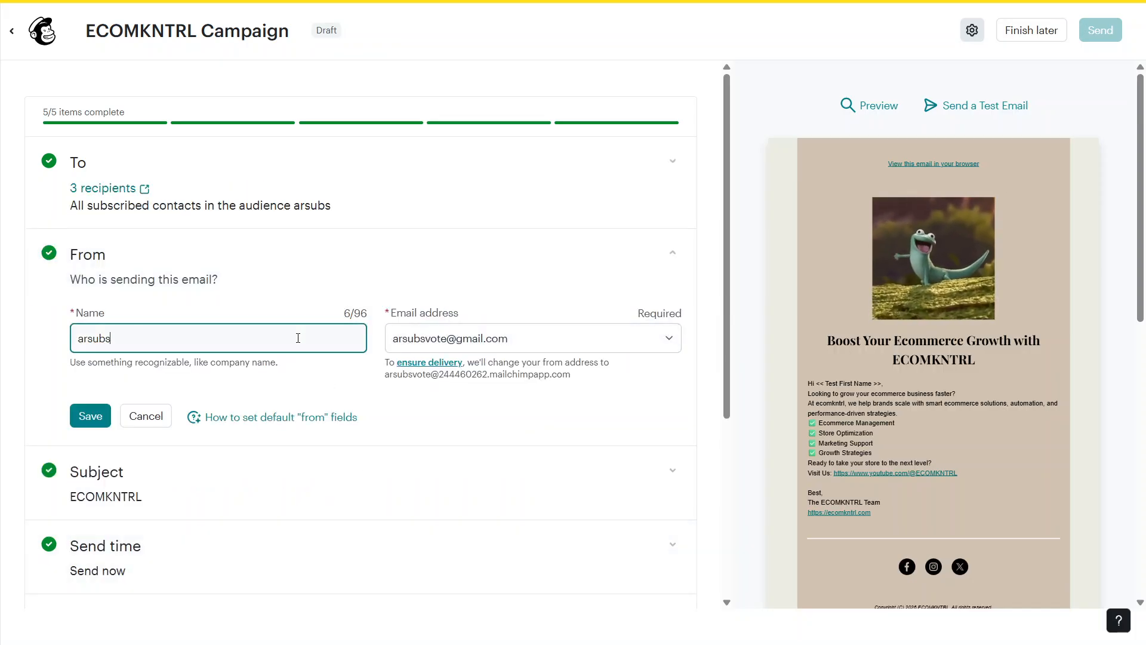
pyautogui.hotkey('ctrl', 'a')
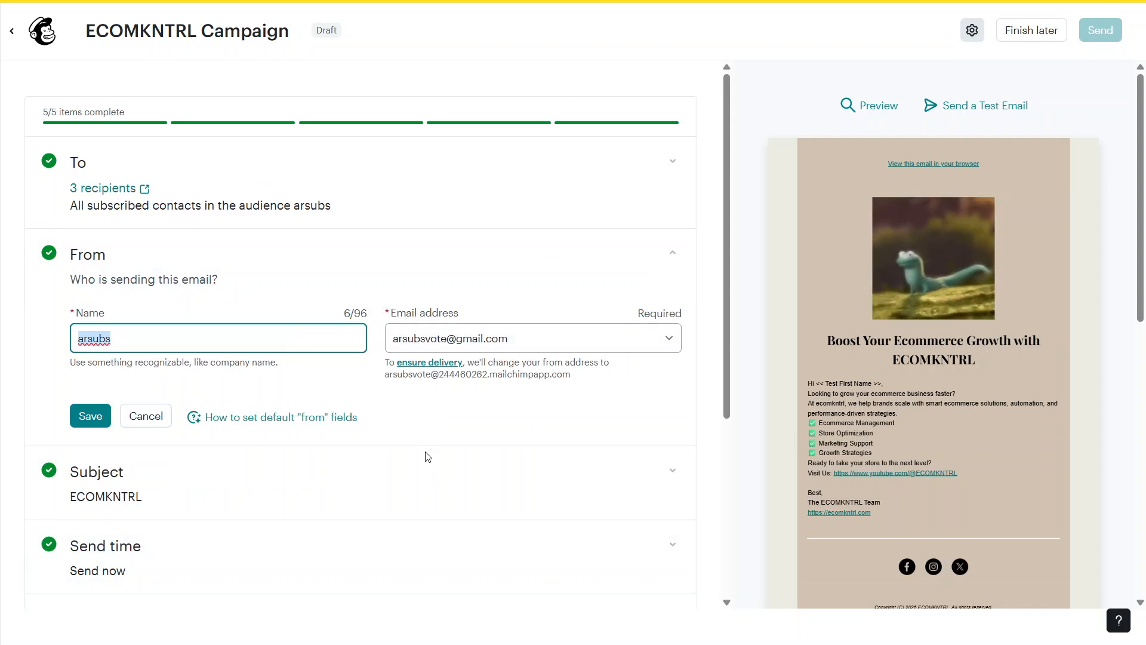
pyautogui.click(424, 492)
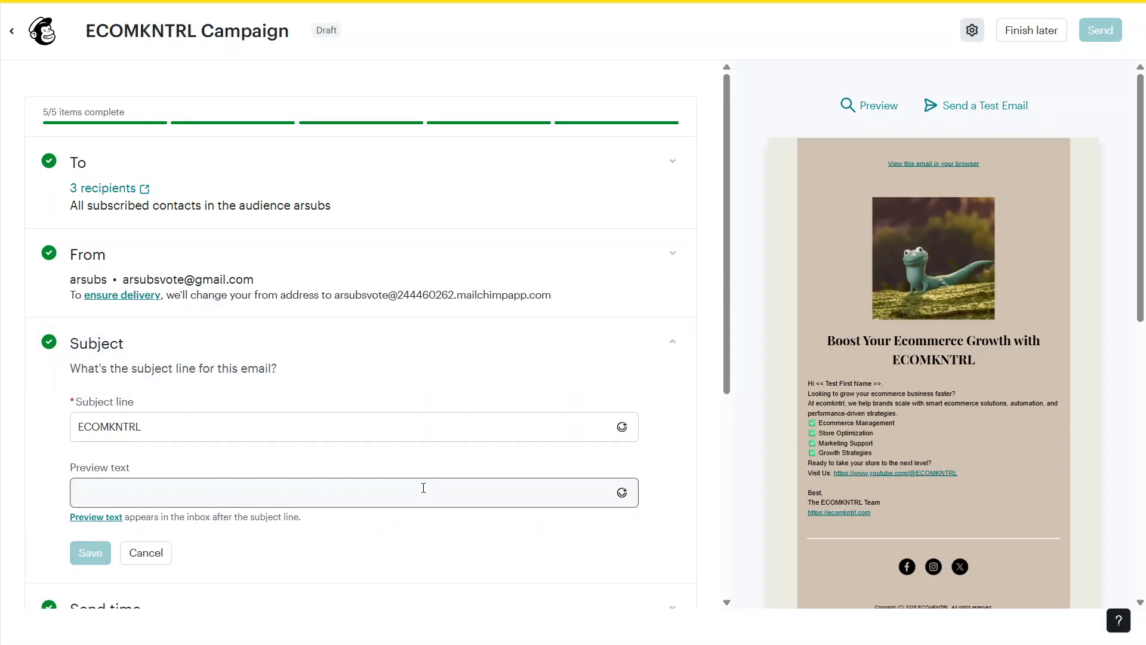
pyautogui.doubleClick(382, 438)
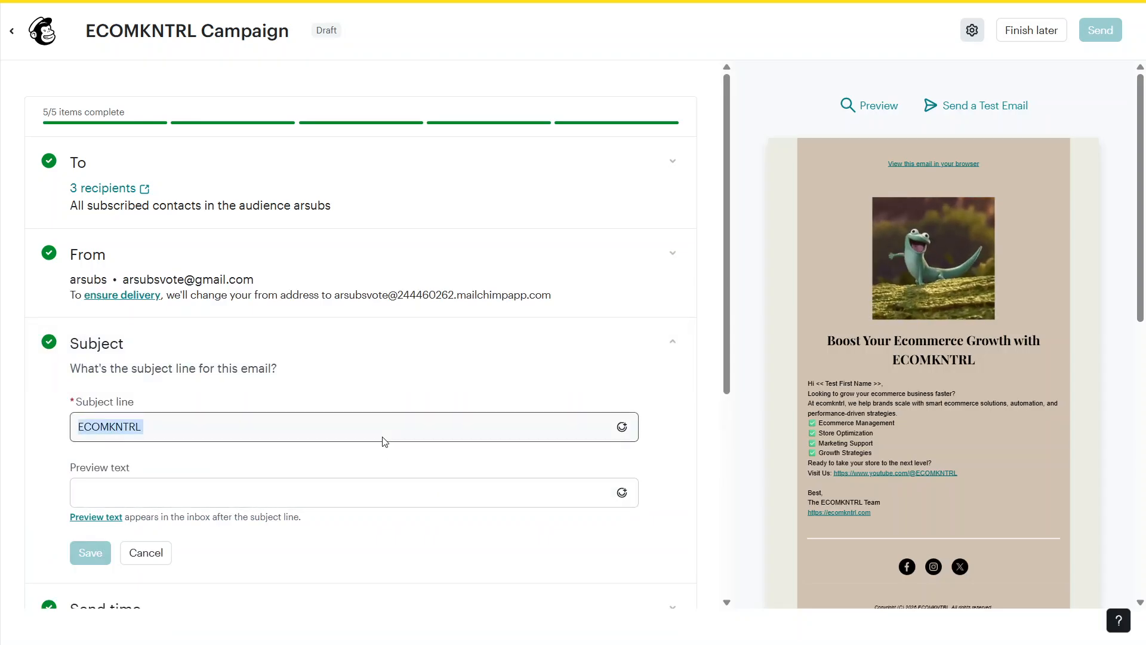
pyautogui.click(383, 437)
pyautogui.click(387, 496)
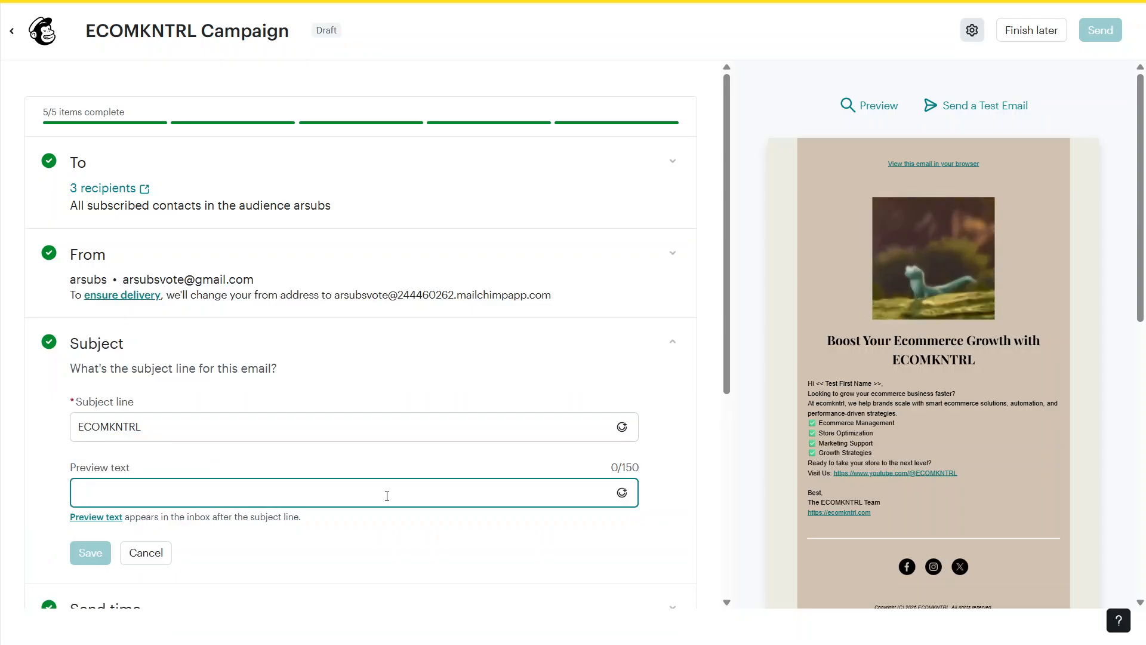
# Check the send time, keep it as Send now, and start sending the campaign
pyautogui.scroll(-5, 407, 569)
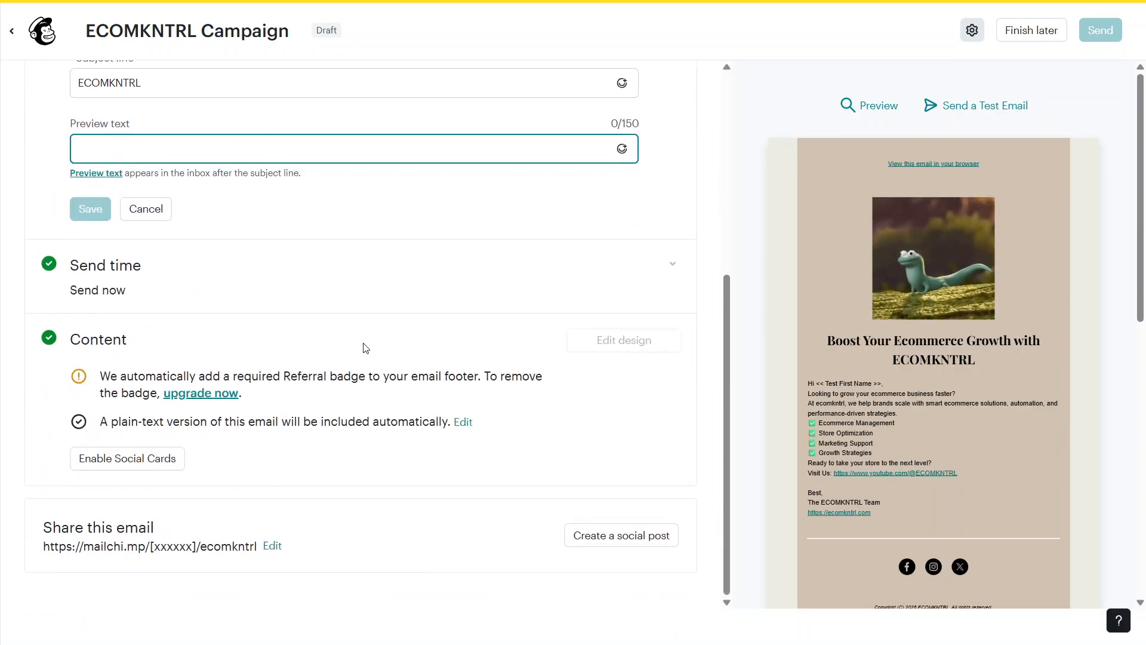
pyautogui.click(364, 277)
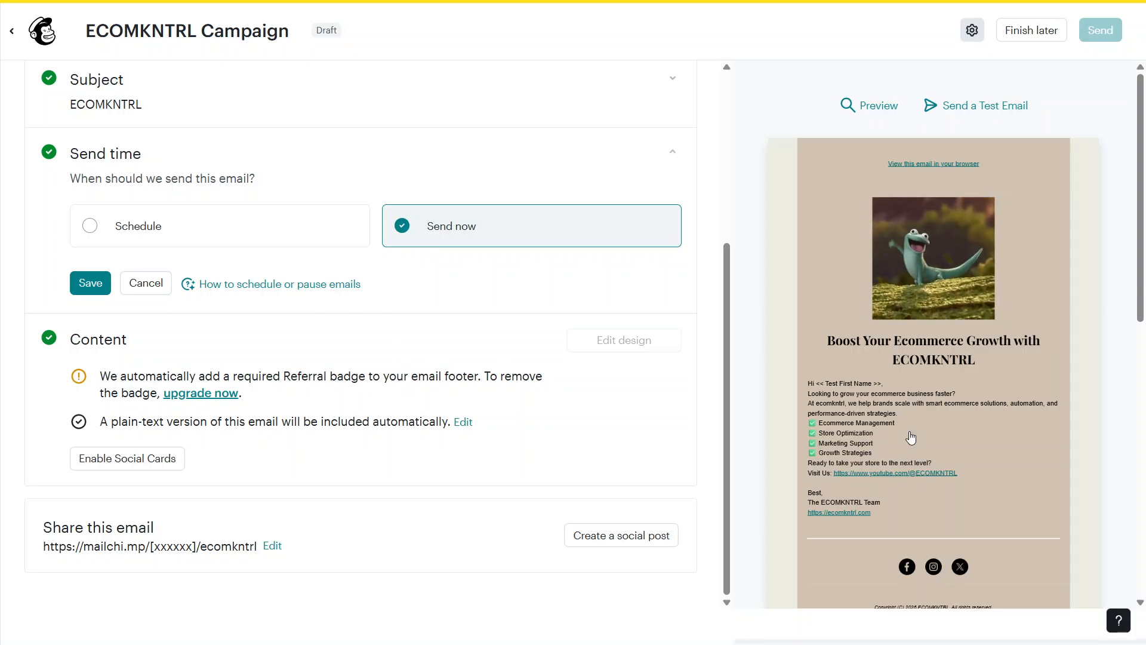
pyautogui.moveTo(864, 483)
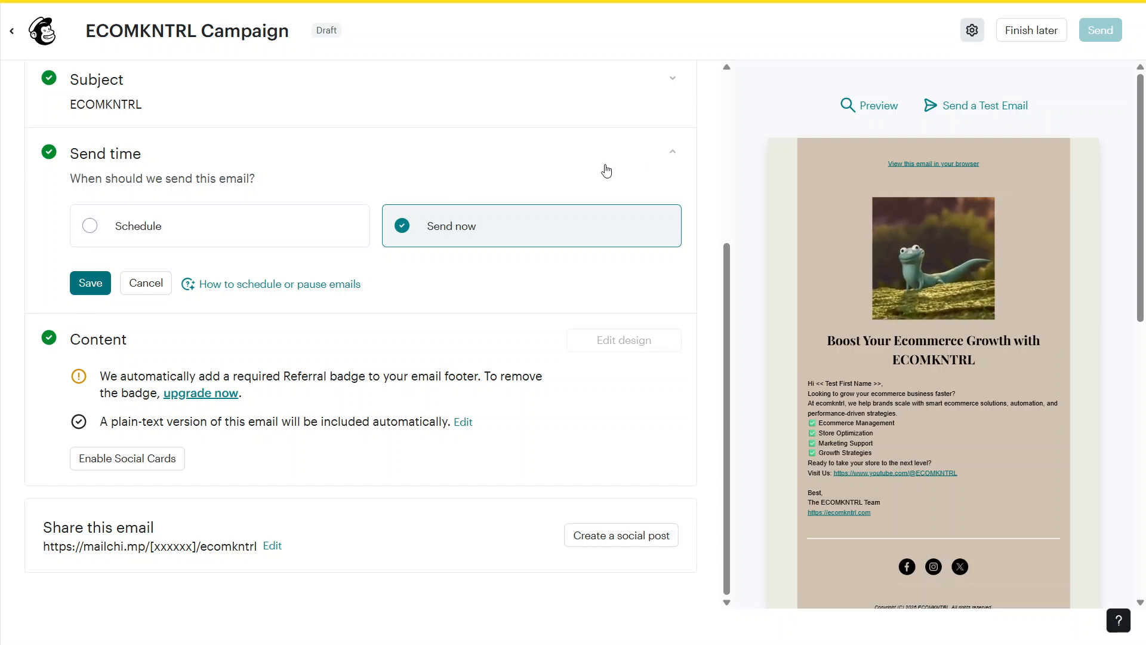
pyautogui.click(672, 156)
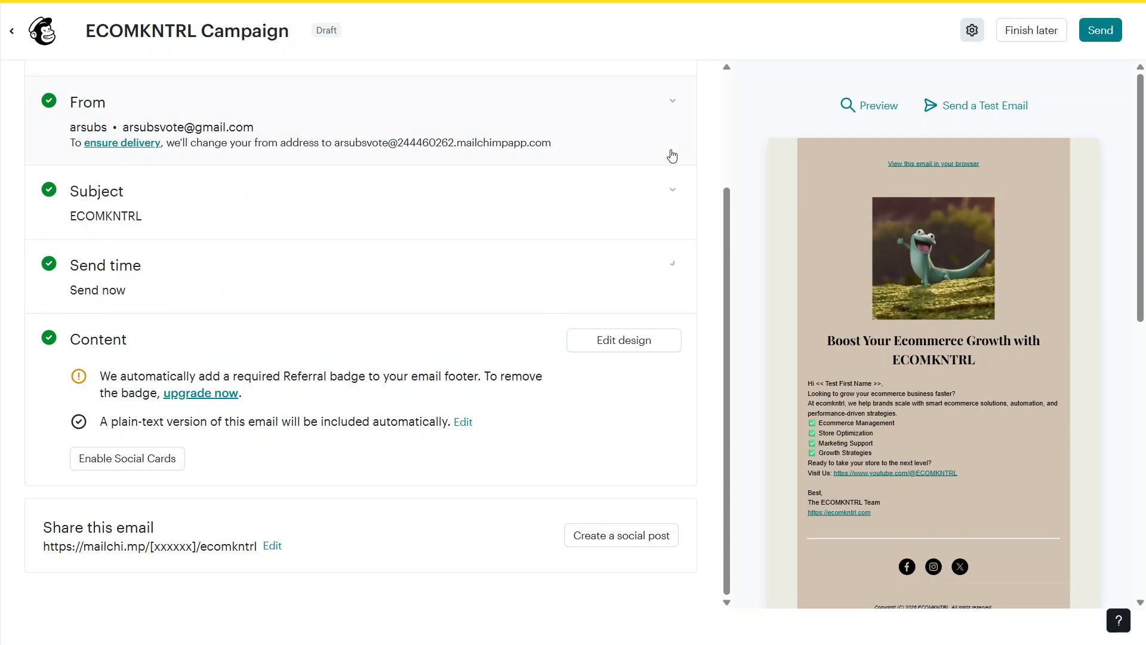
pyautogui.click(1102, 31)
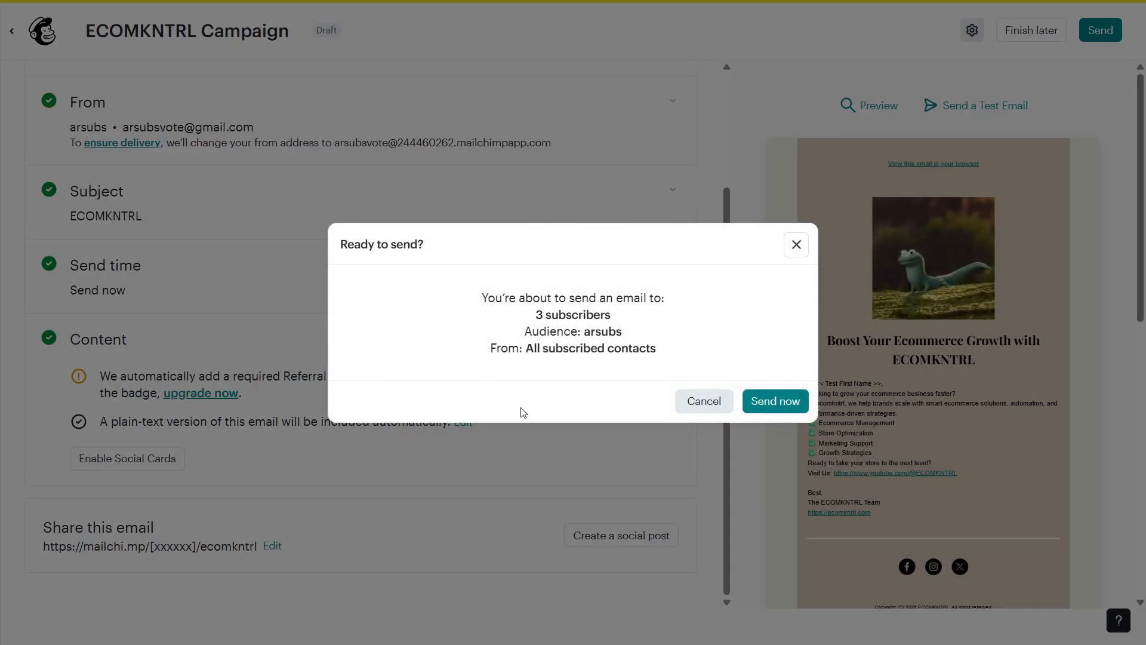